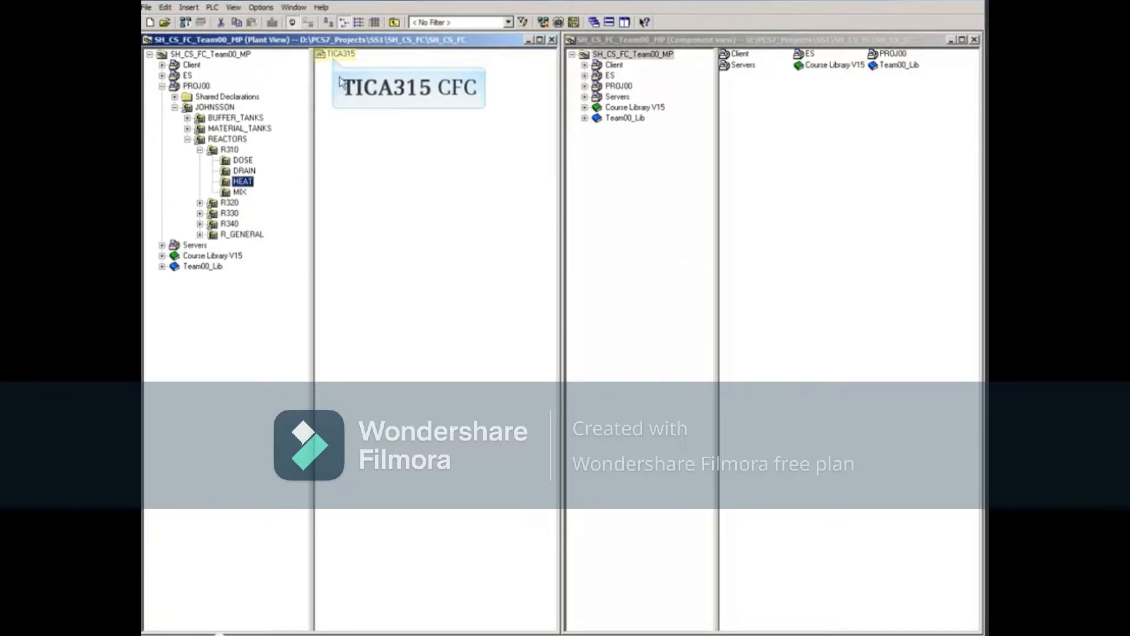
- Bring up the context actions for the TICA315 chart to open it
{"action": "right_click", "coordinate": [343, 59]}
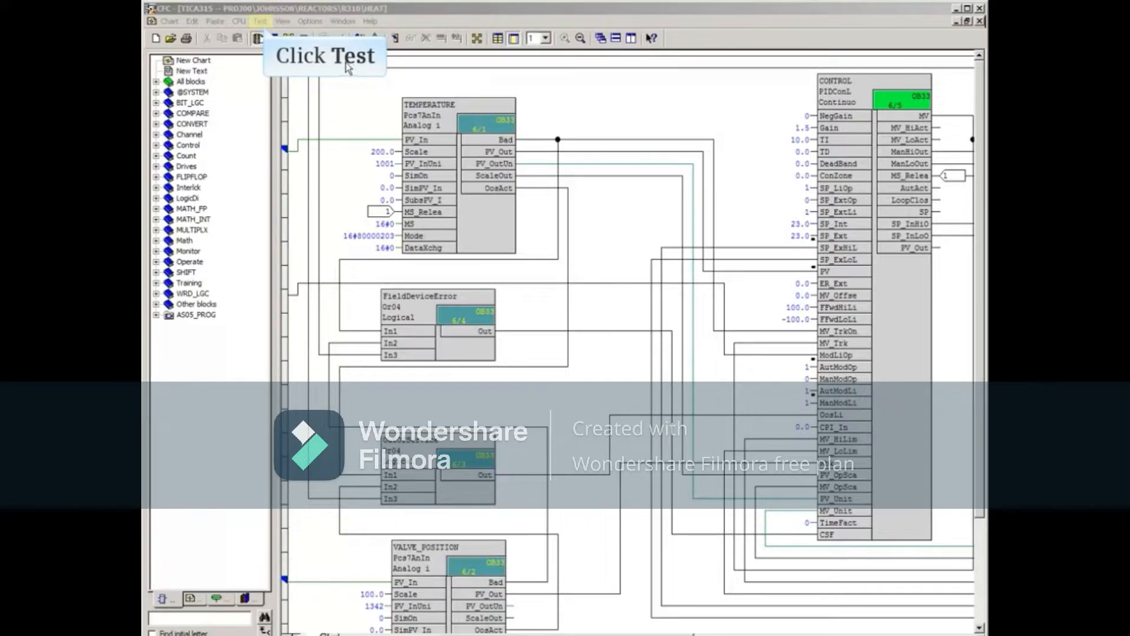
- Confirm Laboratory Mode in the Test menu and put the HEAT chart online in test mode
{"action": "left_click", "coordinate": [260, 22]}
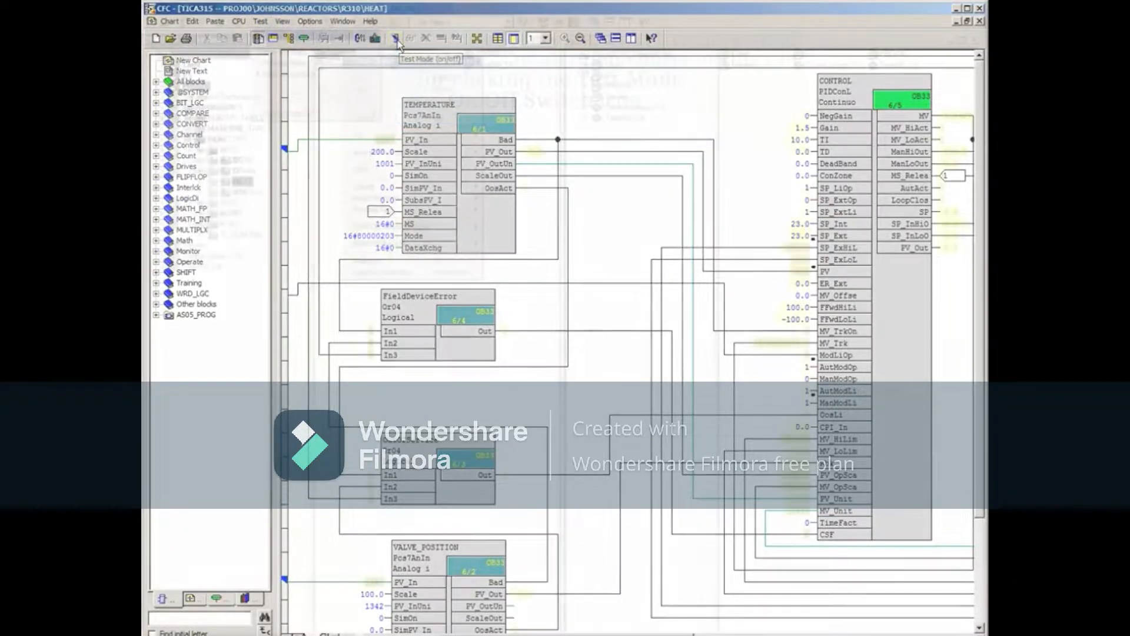
{"action": "left_click", "coordinate": [396, 40]}
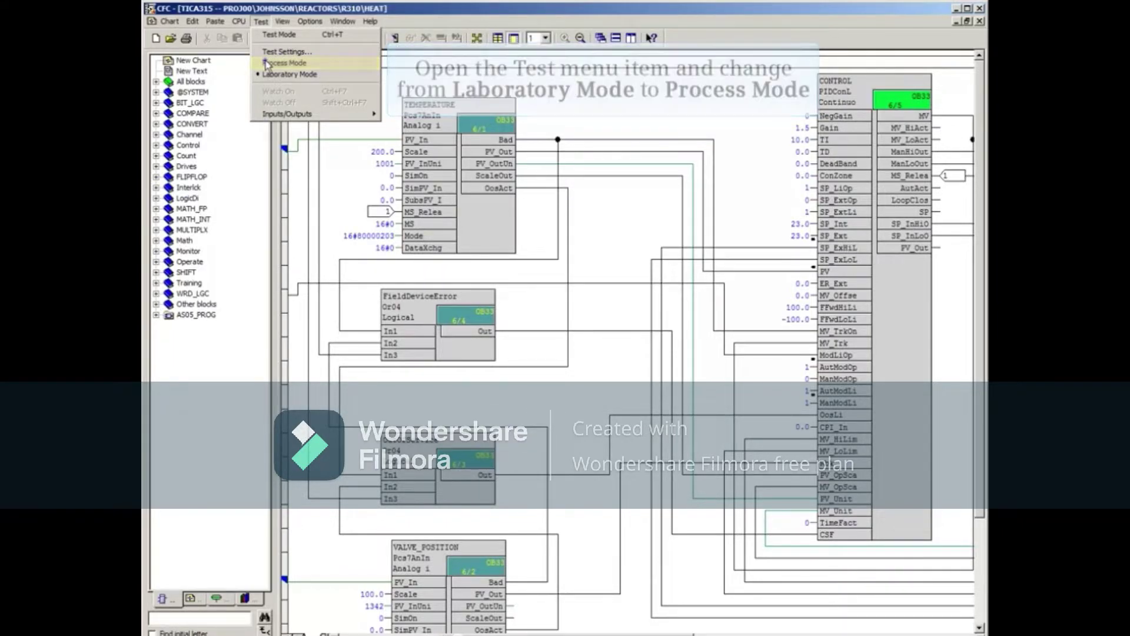
- Switch testing to Process Mode and bring the chart back online in test mode
{"action": "left_click", "coordinate": [268, 64]}
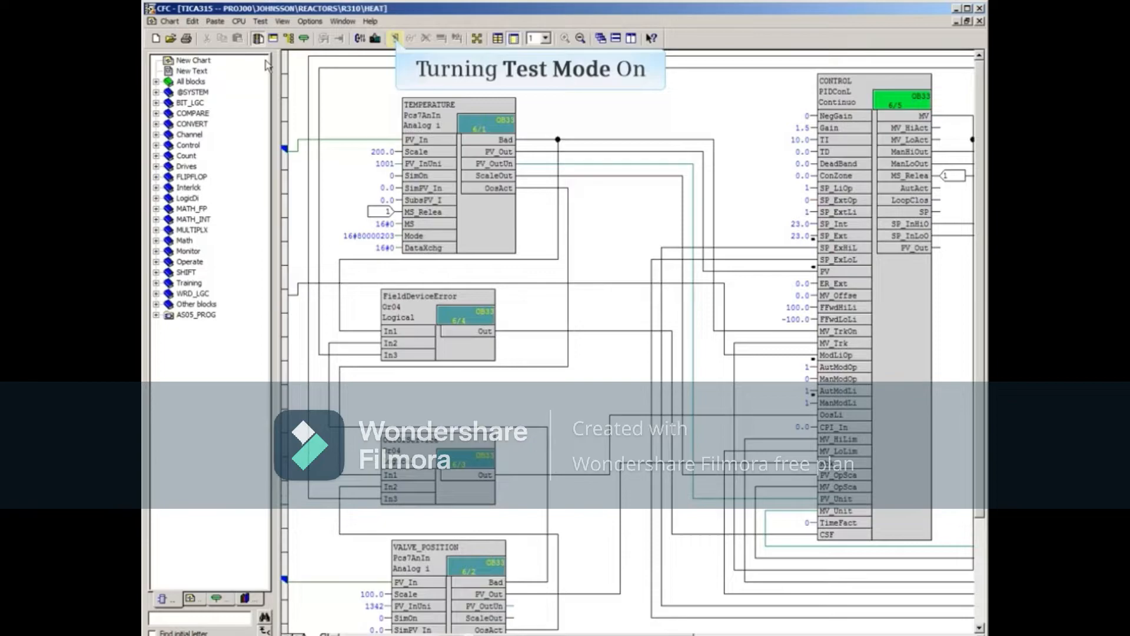
{"action": "left_click", "coordinate": [395, 39]}
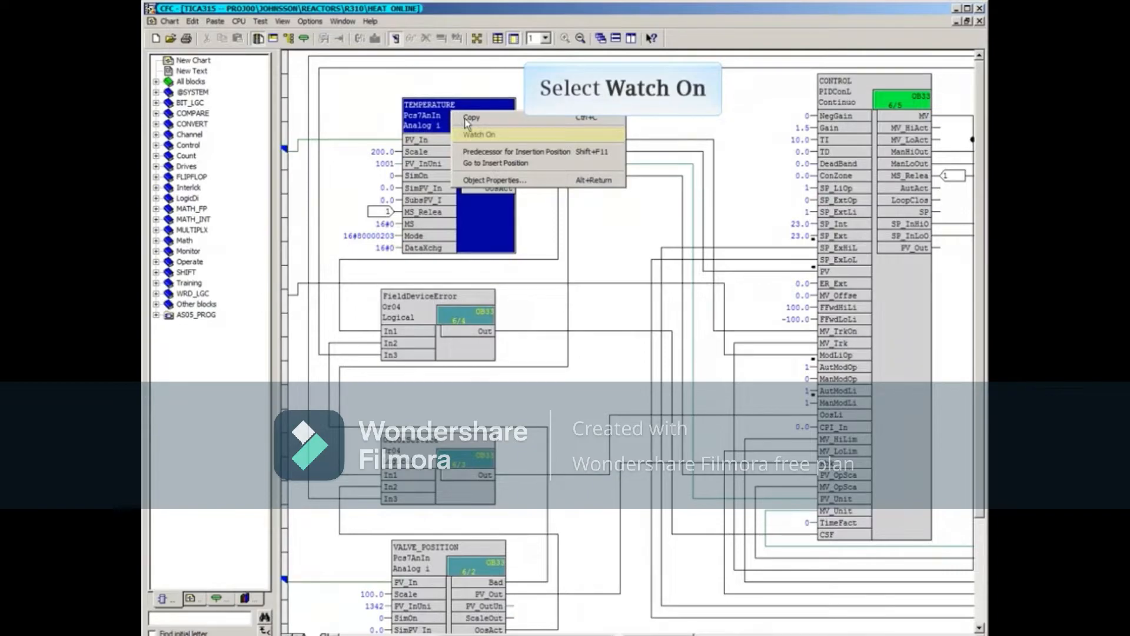
- Turn Watch On for the TEMPERATURE and CONTROL blocks so their pins show live values
{"action": "left_click", "coordinate": [472, 135]}
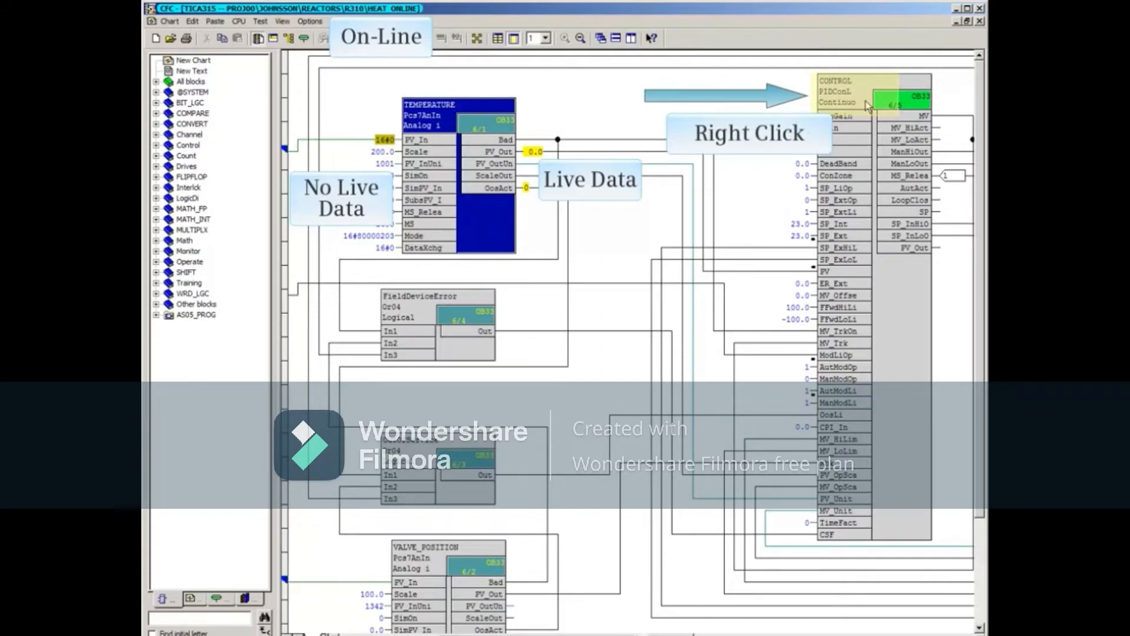
{"action": "right_click", "coordinate": [867, 107]}
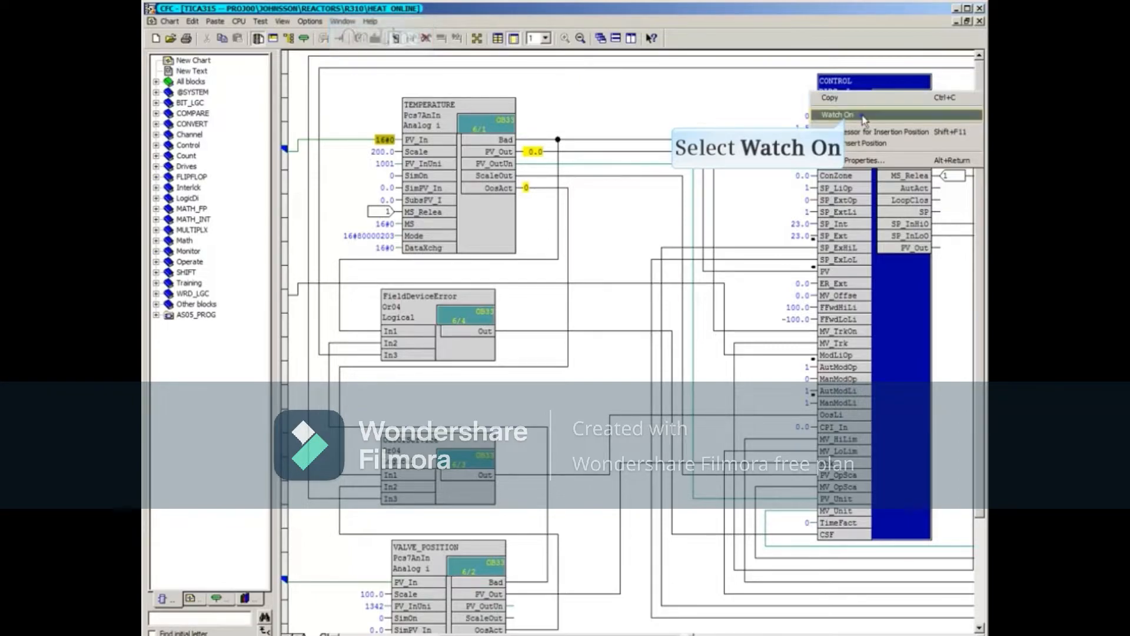
{"action": "left_click", "coordinate": [864, 118]}
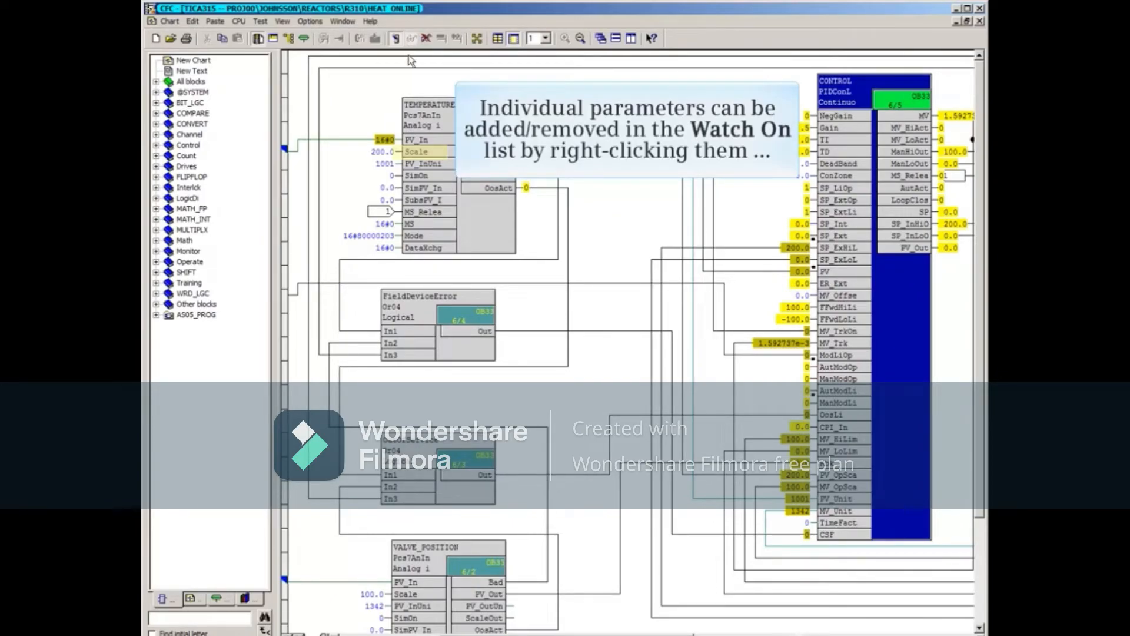
- Add TEMPERATURE's Scale and PV_InUnit inputs to the watched parameters
{"action": "right_click", "coordinate": [409, 155]}
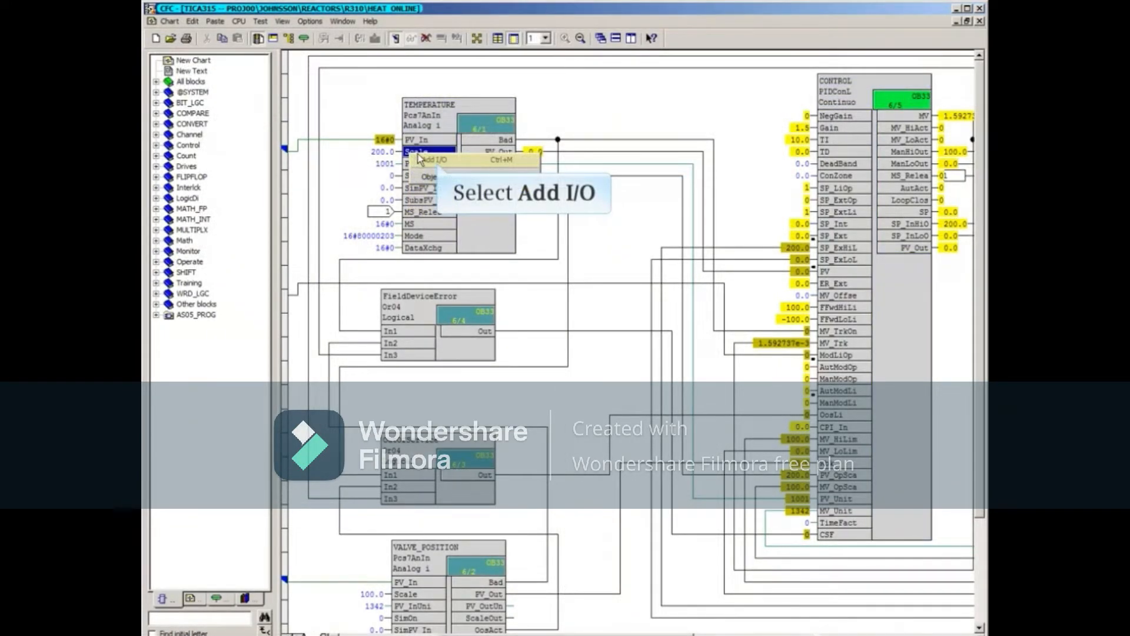
{"action": "left_click", "coordinate": [425, 161]}
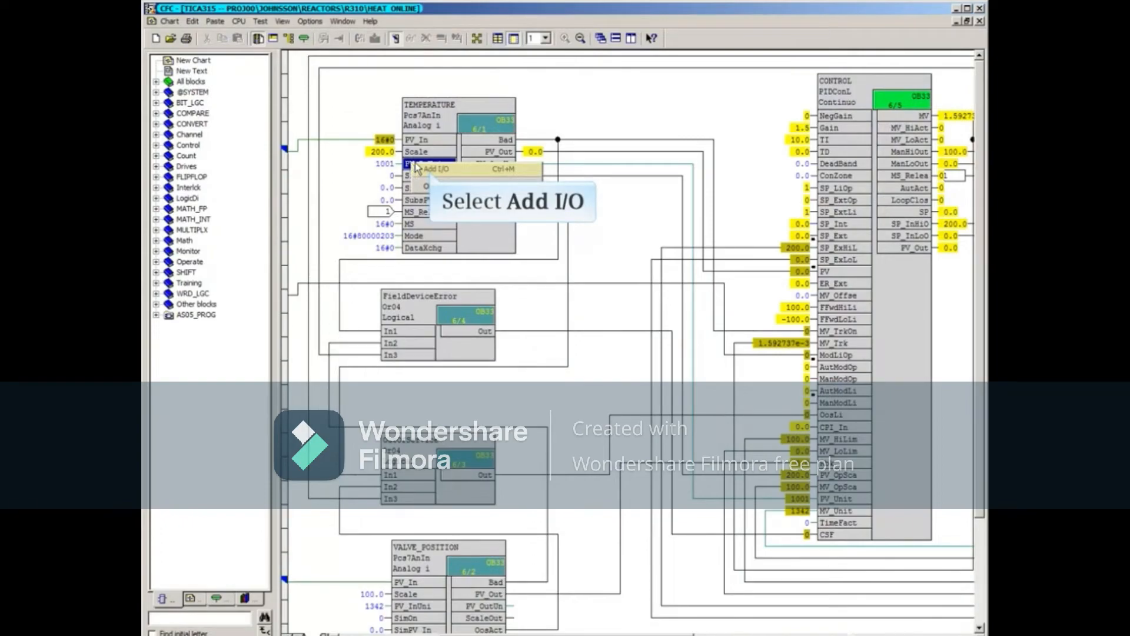
{"action": "left_click", "coordinate": [416, 168]}
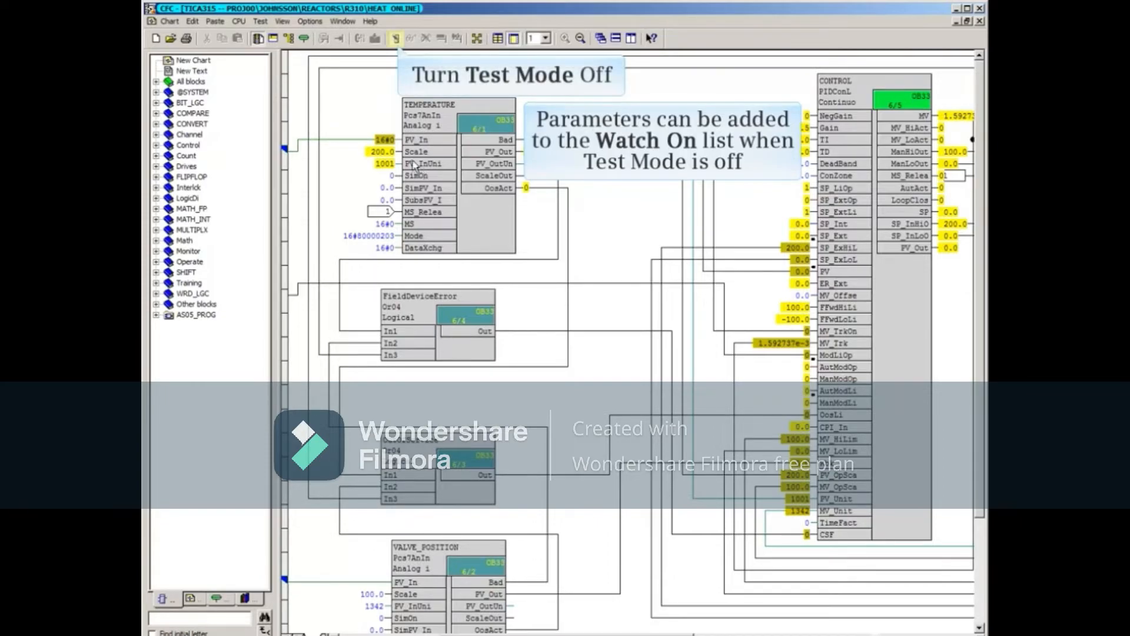
- Take the chart offline, review PV_InUnit's Watched property and cancel without changes
{"action": "left_click", "coordinate": [398, 40]}
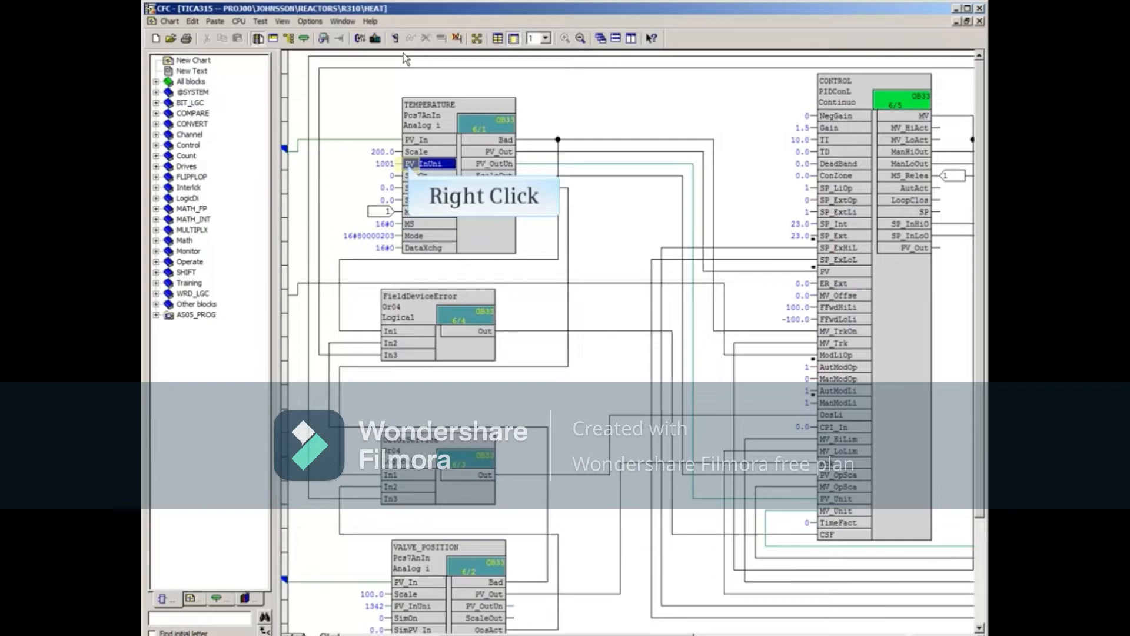
{"action": "right_click", "coordinate": [409, 168]}
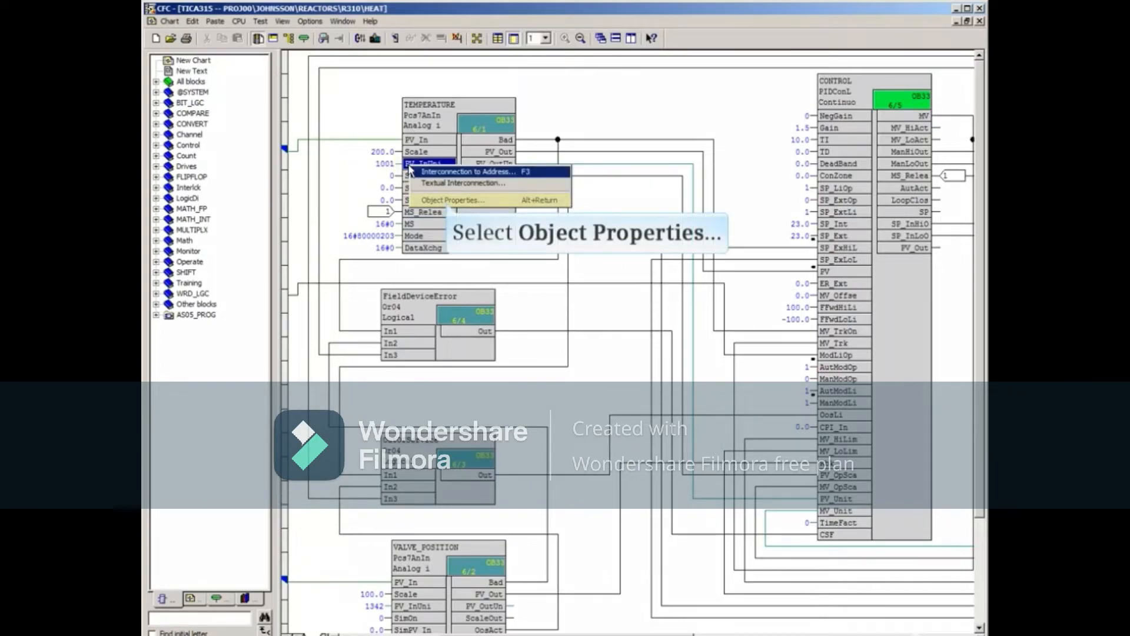
{"action": "left_click", "coordinate": [435, 200]}
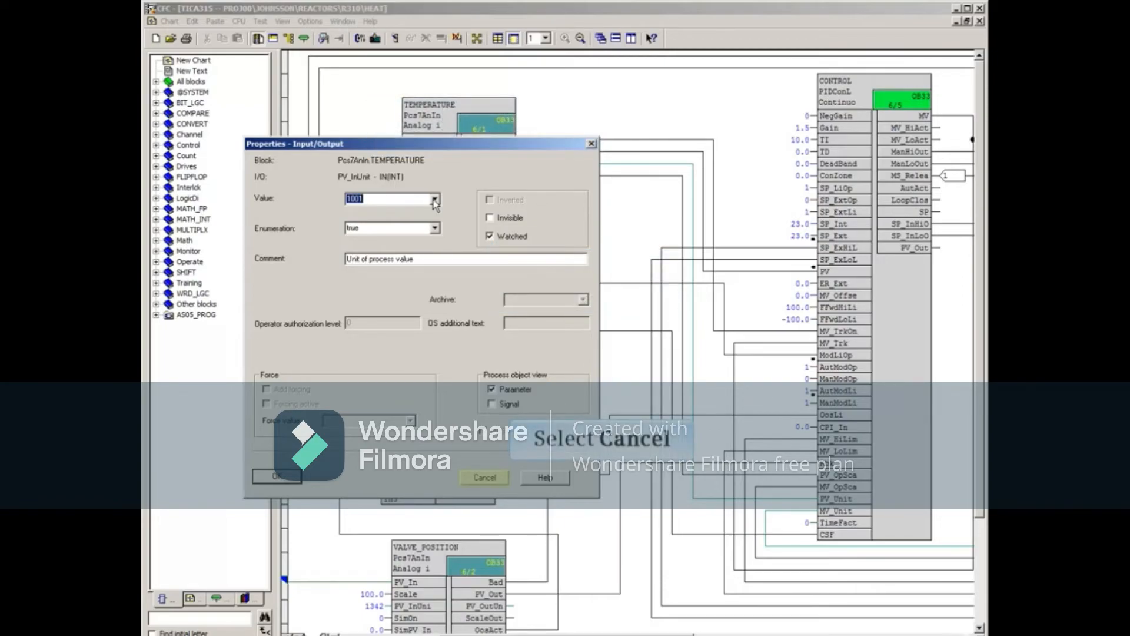
{"action": "left_click", "coordinate": [485, 477]}
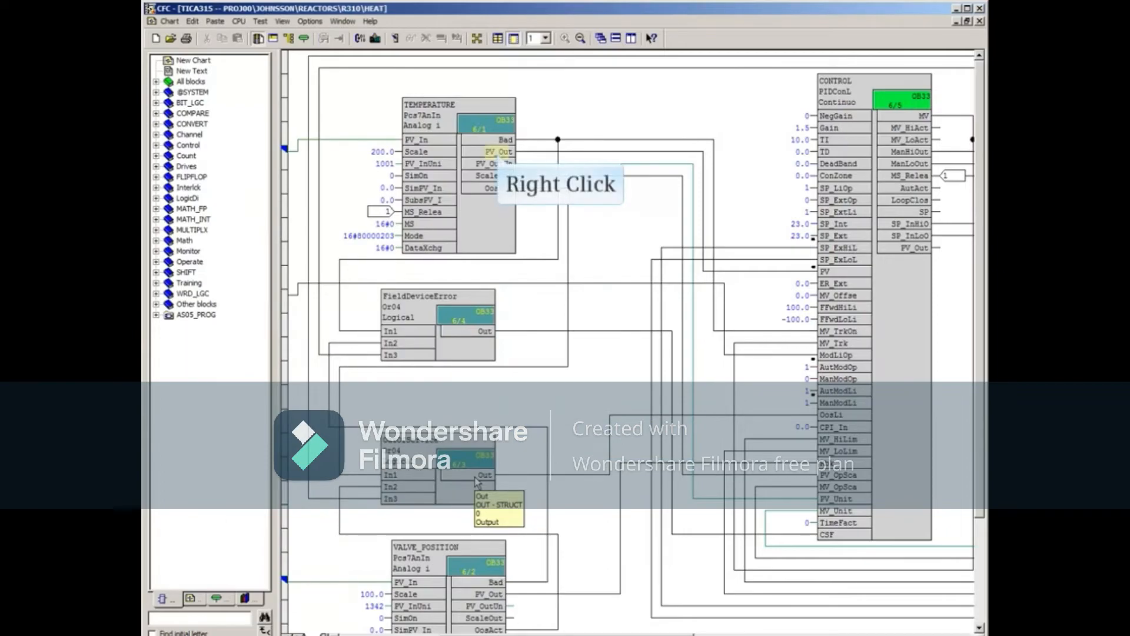
- Select the Value [REAL] element of PV_Out and bring up its I/O properties
{"action": "right_click", "coordinate": [500, 156]}
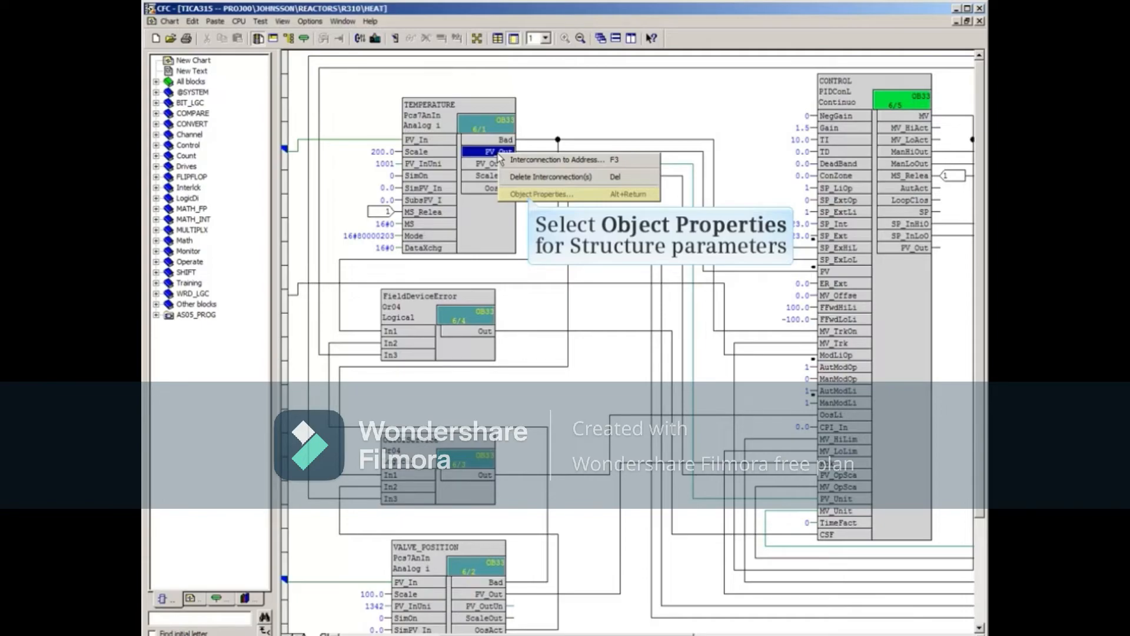
{"action": "left_click", "coordinate": [515, 193]}
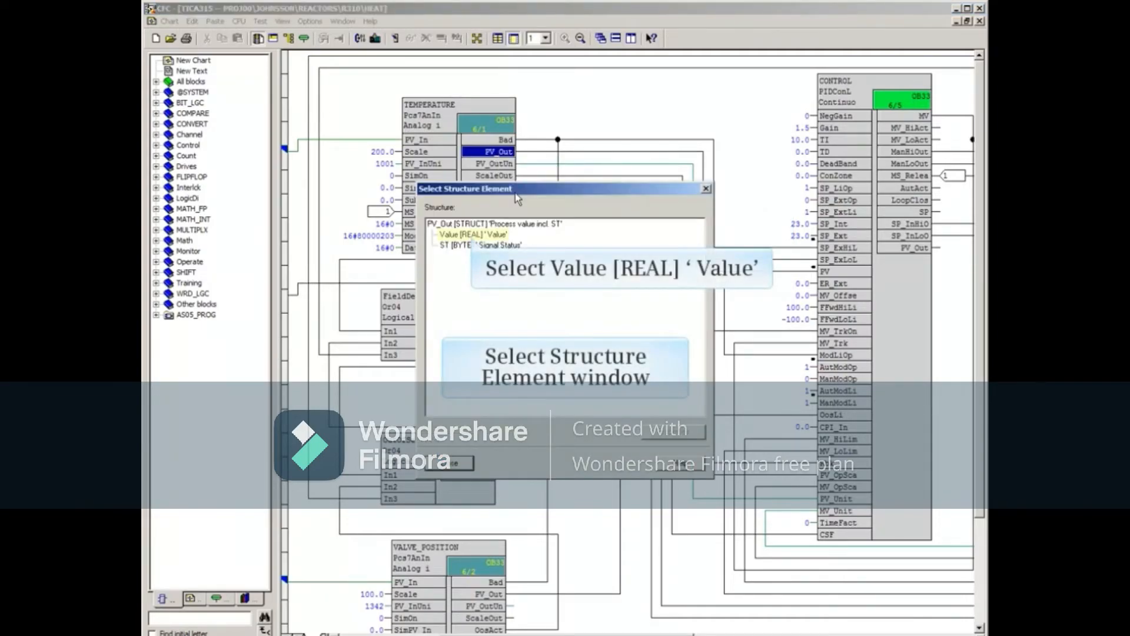
{"action": "left_click", "coordinate": [473, 236]}
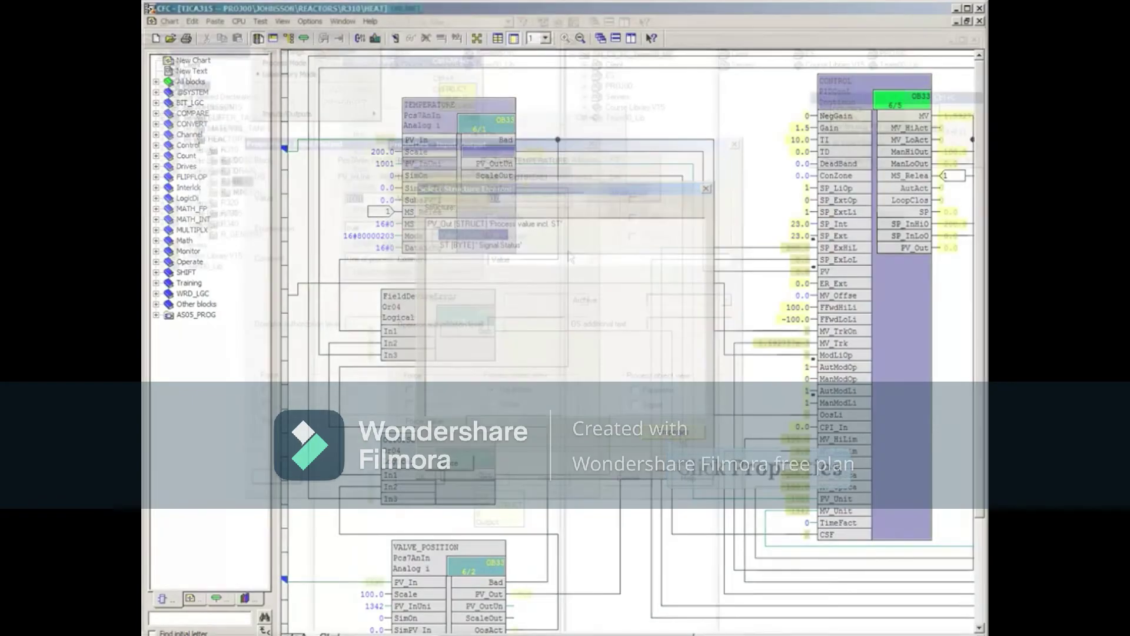
{"action": "left_click", "coordinate": [682, 433]}
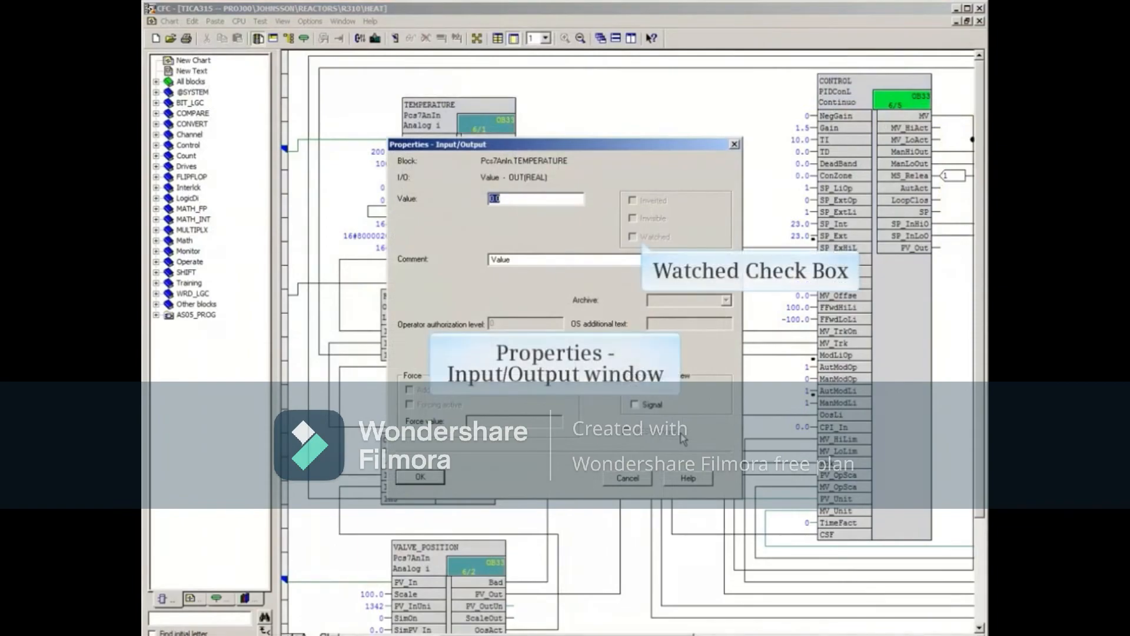